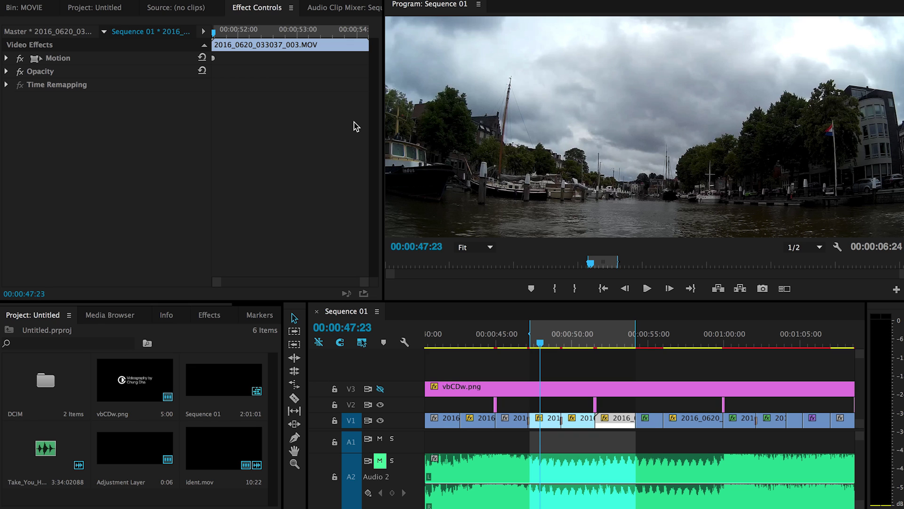
Step: Set the Program monitor zoom to 75% so the canal footage shows with a border
click(475, 247)
click(490, 248)
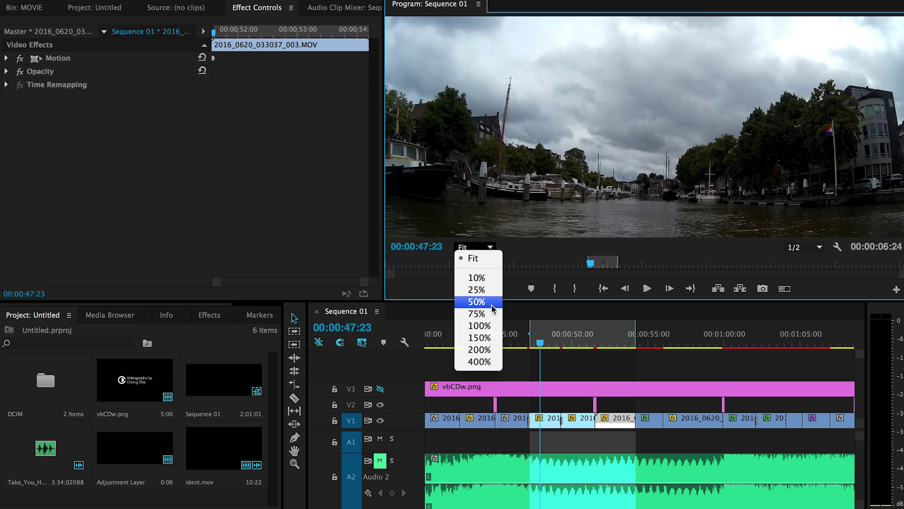
click(492, 315)
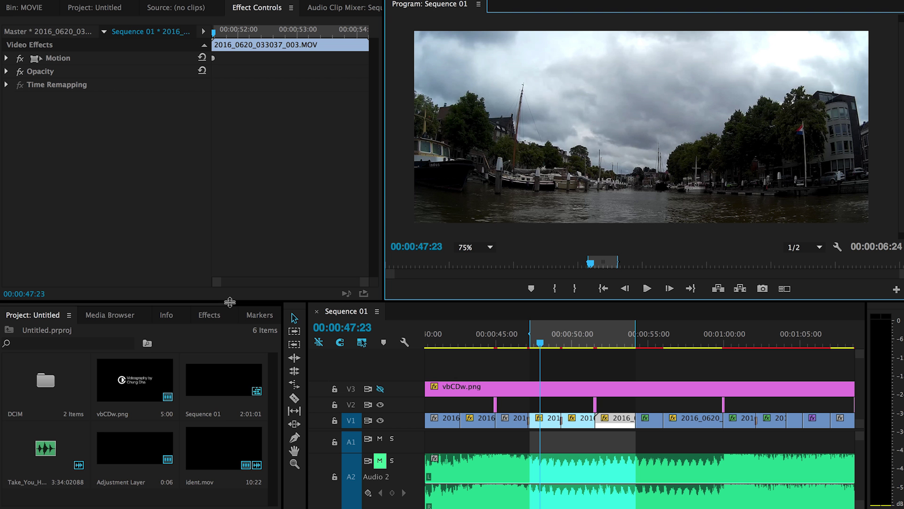
Step: Filter the Effects panel by 'shadow' and drop Shadow/Highlight onto the V1 canal clip
click(212, 314)
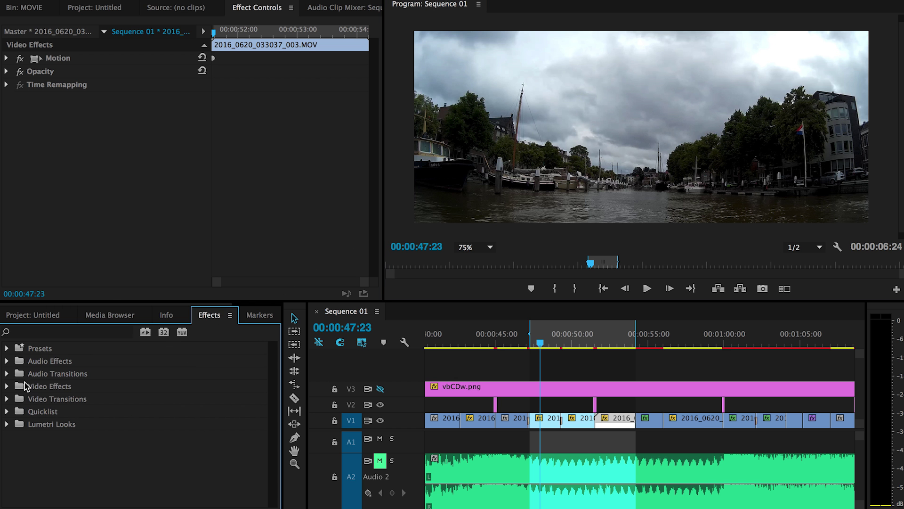
click(48, 334)
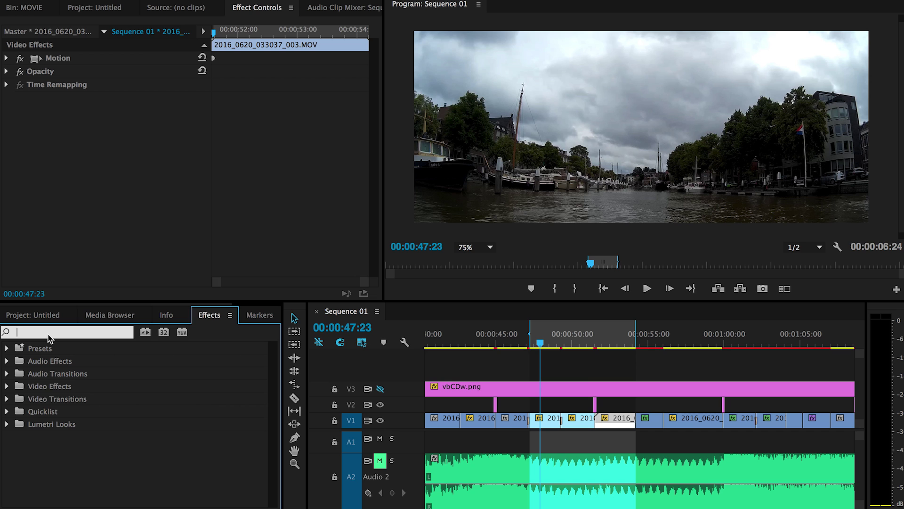
text(shadow)
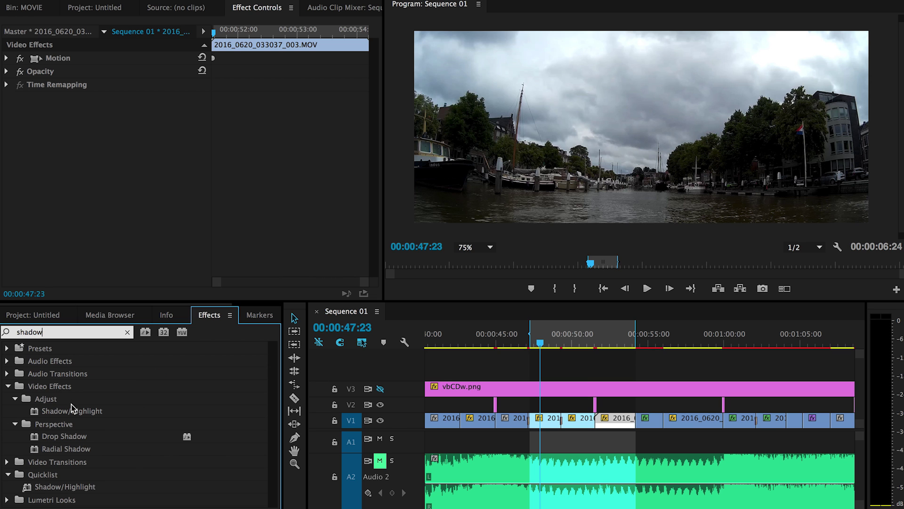
drag(72, 409, 541, 419)
Step: Select clip 2016_0620_031841_004.MOV and move the playhead slightly later in it
click(575, 366)
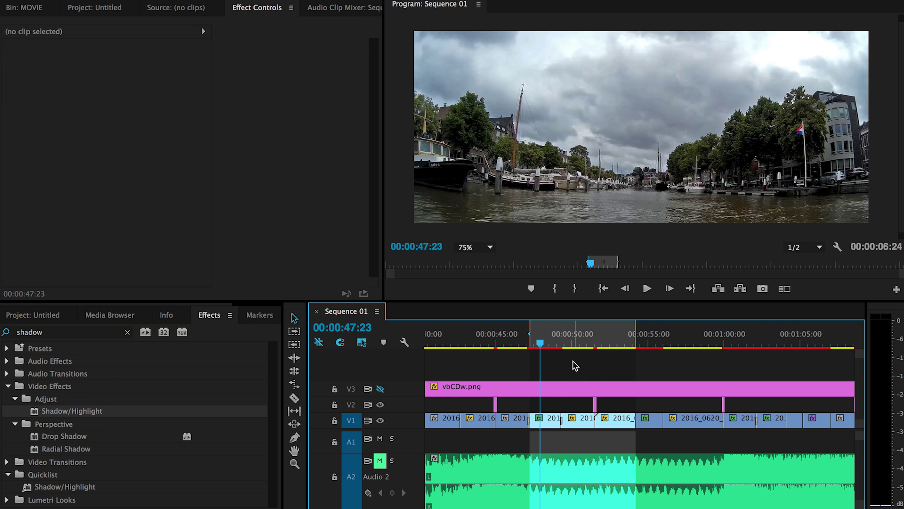
click(550, 422)
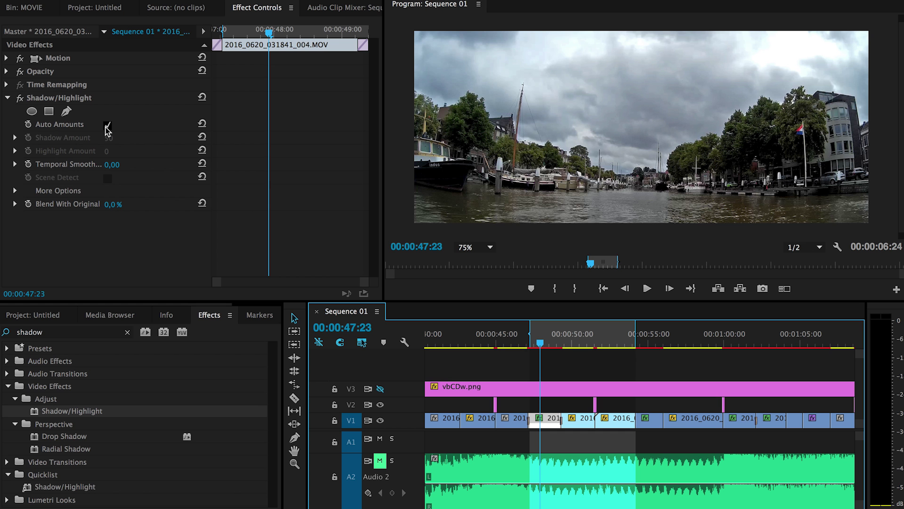
drag(541, 337, 557, 347)
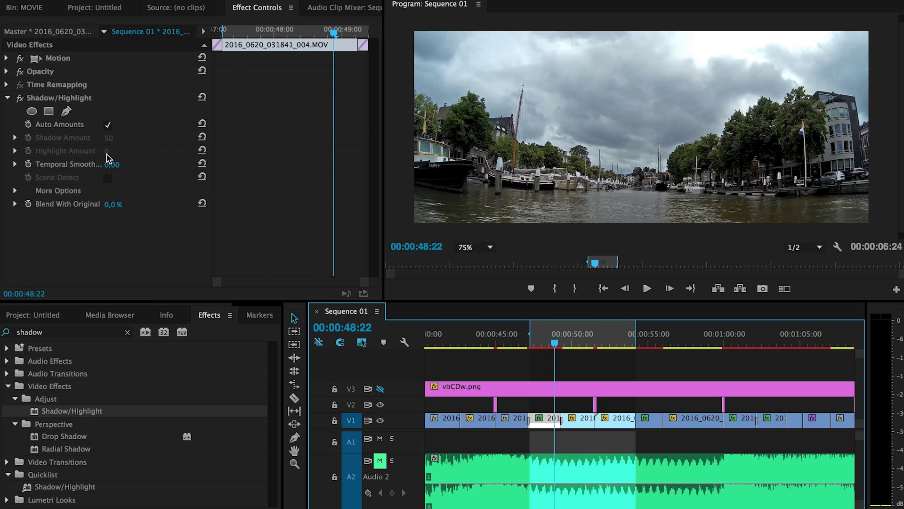
Step: Turn off Auto Amounts, enter Shadow Amount 35, then scrub it up to 44
click(108, 126)
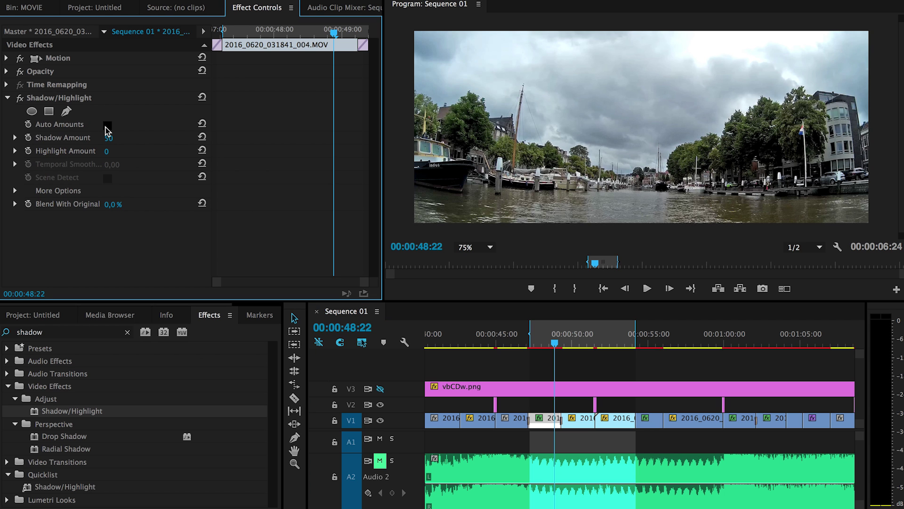
click(110, 138)
text(35)
key(Return)
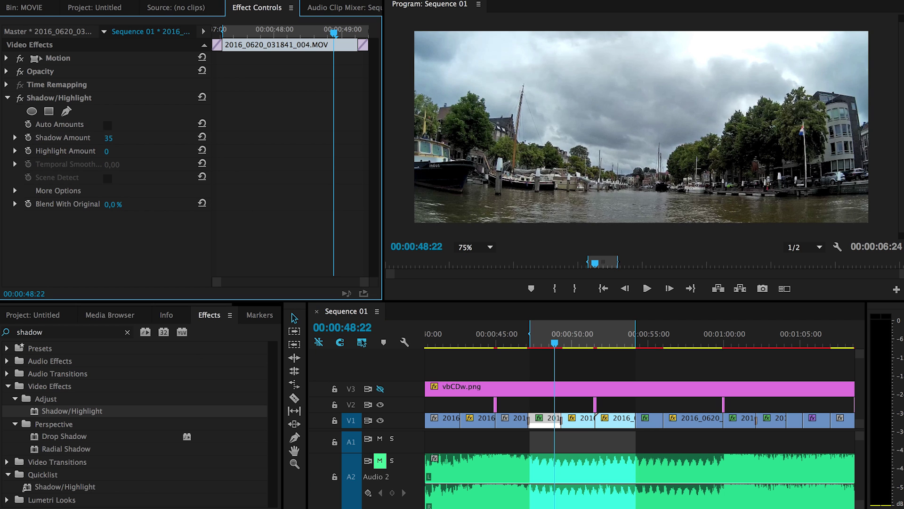
drag(108, 138, 108, 138)
Step: Compare the canal clip with Shadow/Highlight bypassed and re-enabled, then try a higher Highlight Amount
click(20, 98)
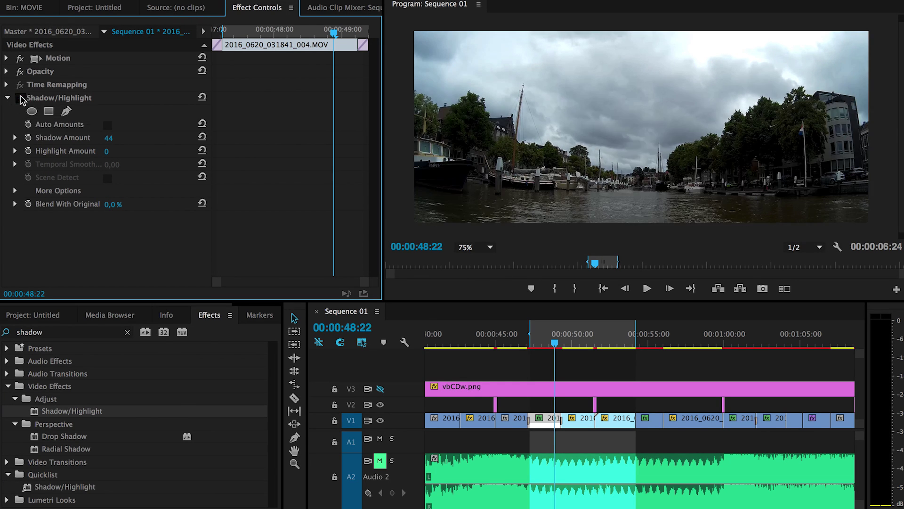
click(21, 98)
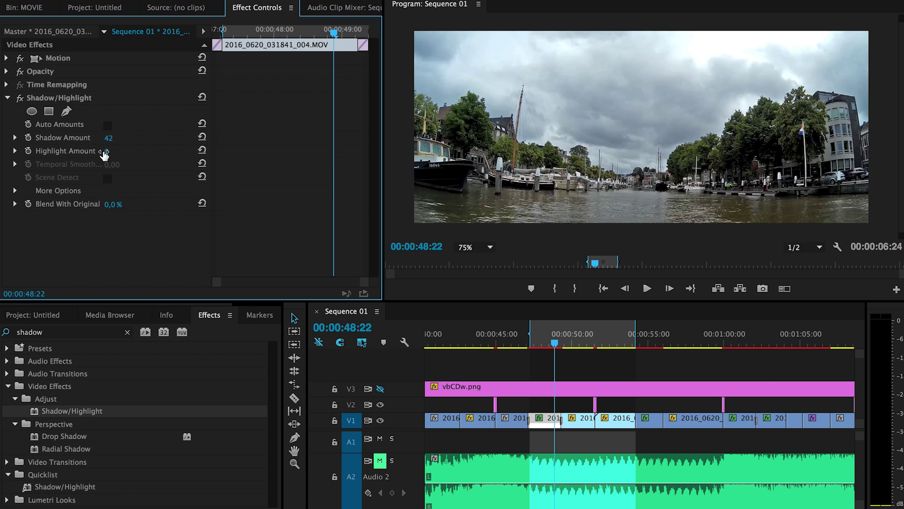
mouse_move(107, 151)
mouse_down()
mouse_move(145, 151)
mouse_move(119, 152)
mouse_up()
Step: Try Highlight Amount 40 across earlier frames, reset it to 0, and move into the next clip
mouse_move(549, 347)
mouse_down()
mouse_move(535, 347)
mouse_move(551, 347)
mouse_up()
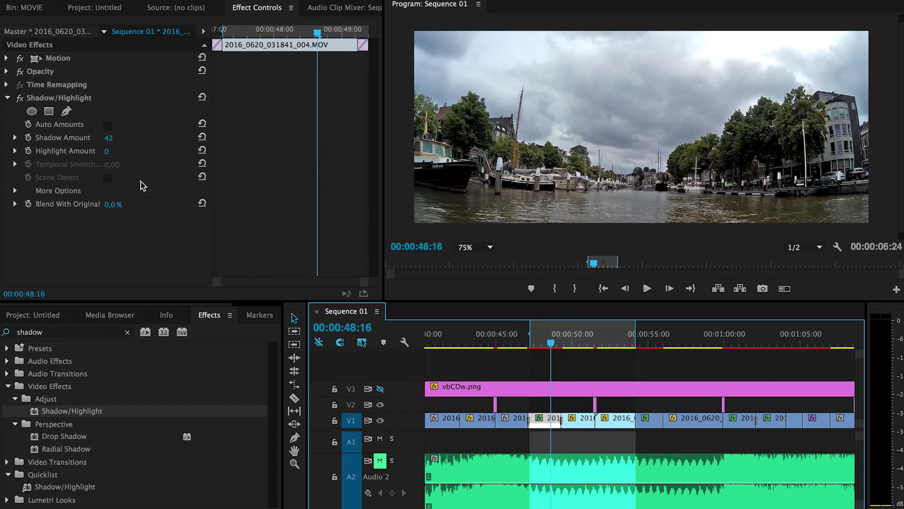
drag(107, 151, 162, 167)
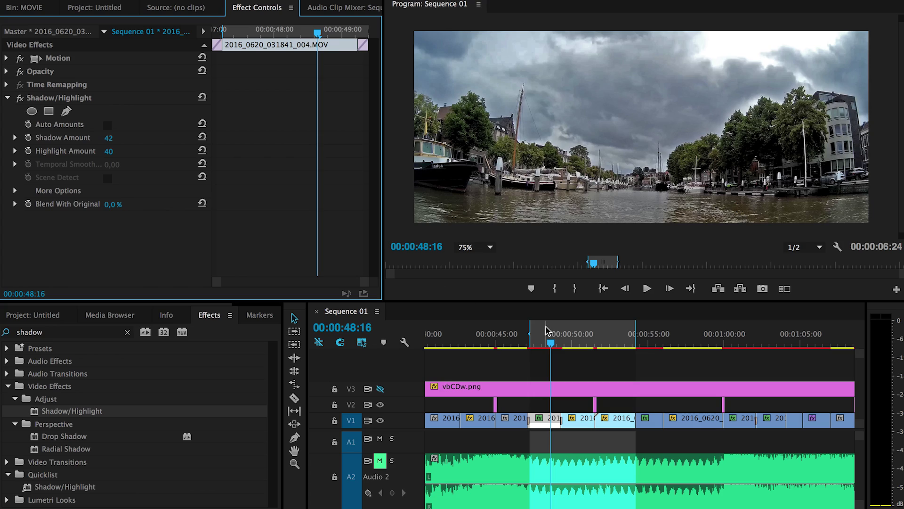
mouse_move(546, 332)
mouse_down()
mouse_move(529, 339)
mouse_move(563, 340)
mouse_move(548, 340)
mouse_up()
drag(114, 152, 121, 152)
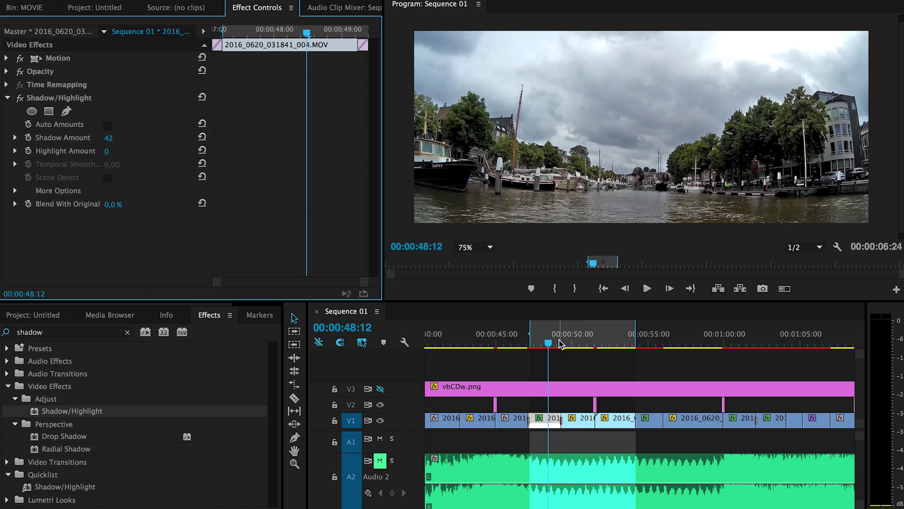
drag(558, 342, 576, 343)
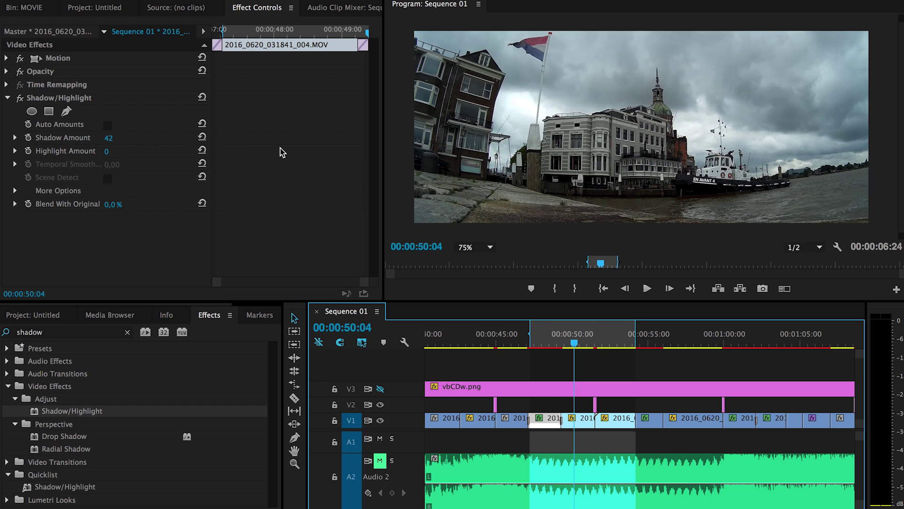
Step: Apply Shadow/Highlight to clip 2016_0620_032318_003.MOV and compare it bypassed versus enabled
click(575, 420)
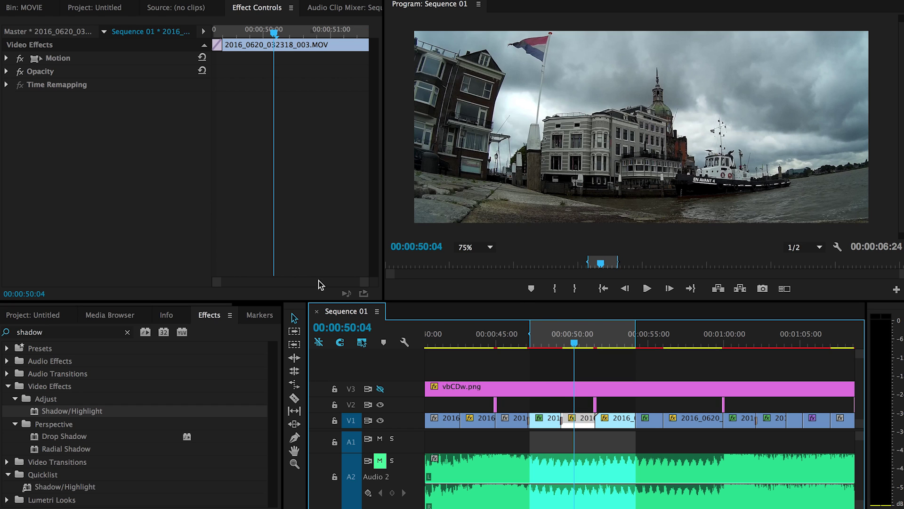
drag(63, 413, 71, 158)
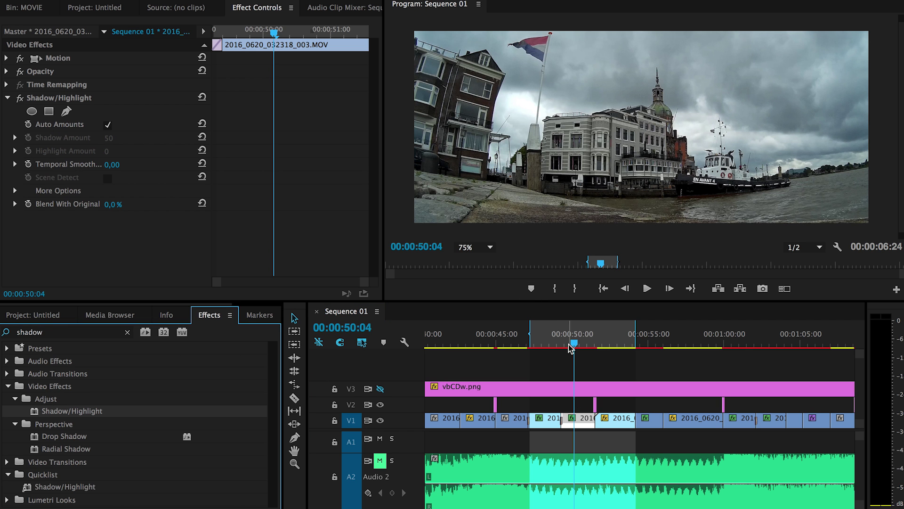
mouse_move(558, 339)
mouse_down()
mouse_move(549, 338)
mouse_move(568, 339)
mouse_up()
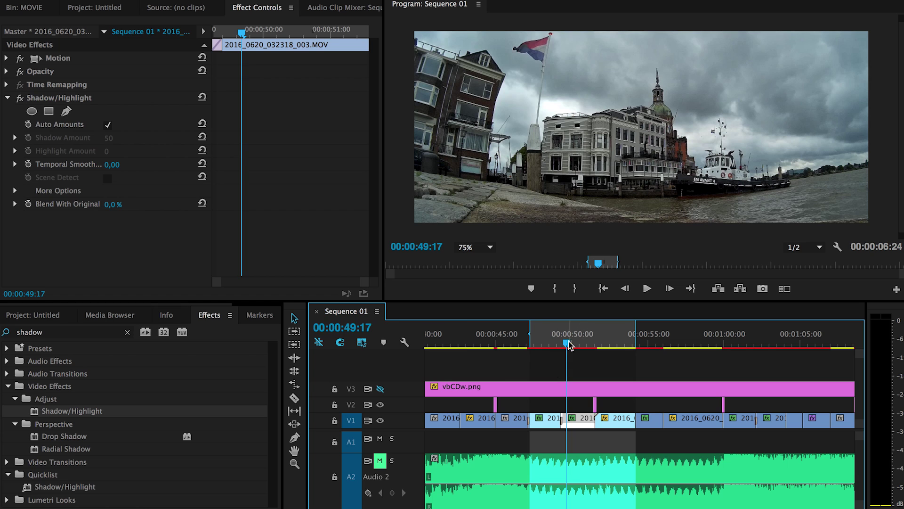
click(20, 98)
click(19, 98)
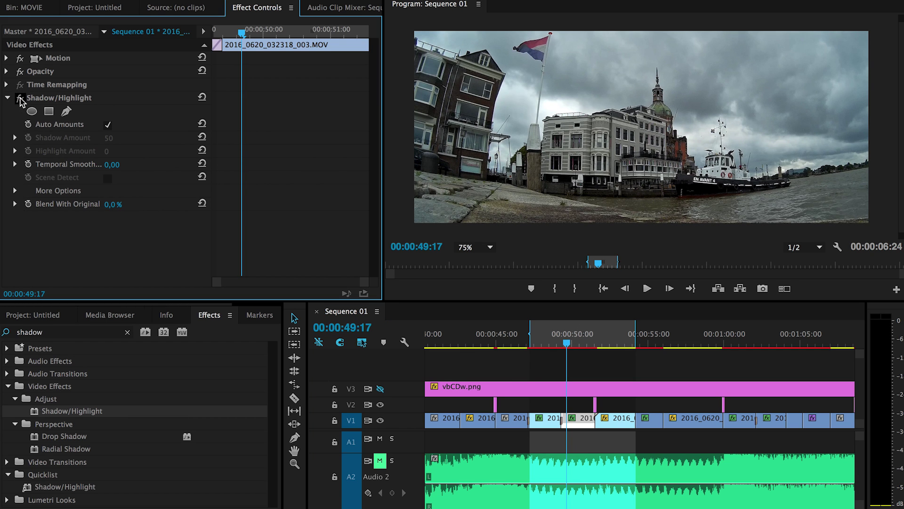
Step: Turn off Auto Amounts, set Shadow Amount to 24, and compare with the effect toggled
click(107, 126)
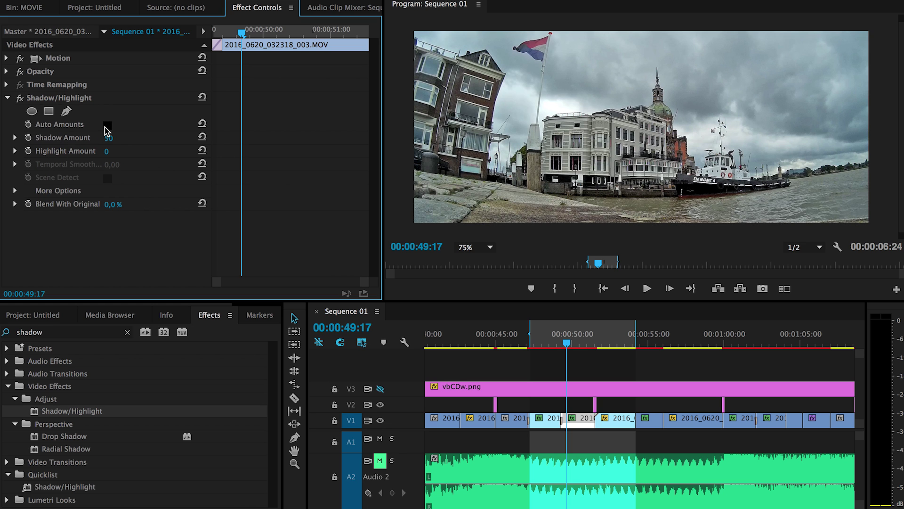
mouse_move(109, 138)
mouse_down()
mouse_move(123, 138)
mouse_move(101, 138)
mouse_up()
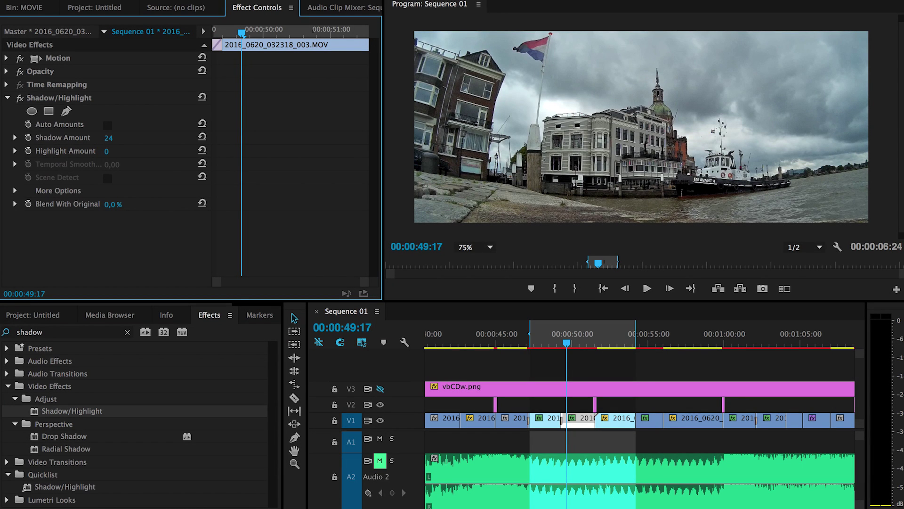
click(21, 99)
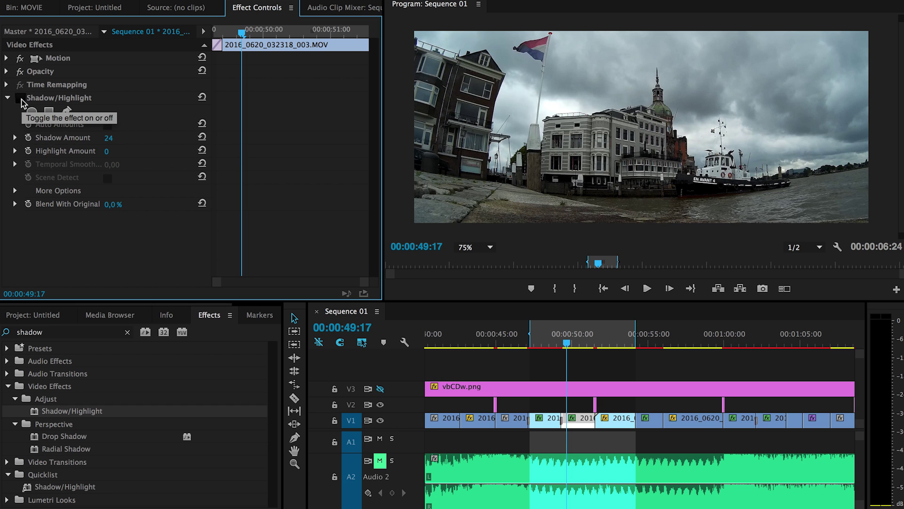
click(21, 99)
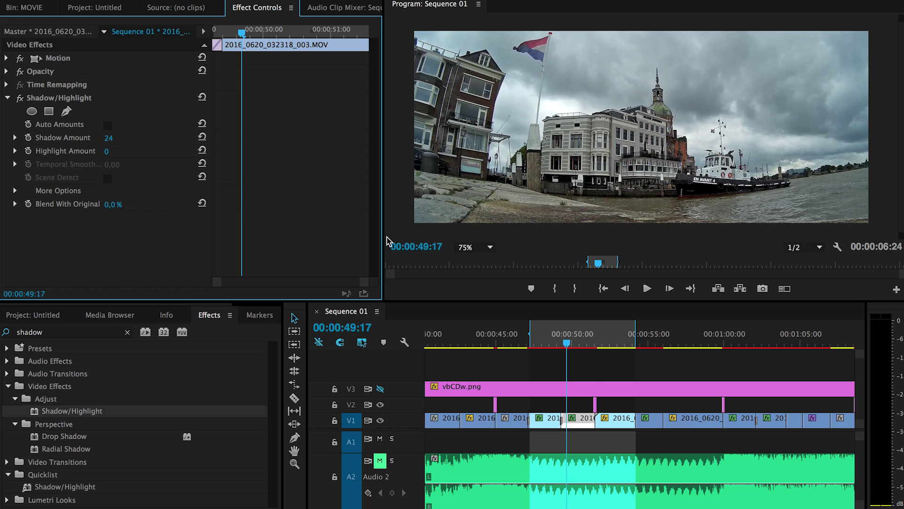
Step: Preview later harbour frames and briefly try Auto Amounts before returning to manual
drag(549, 344, 576, 344)
click(108, 125)
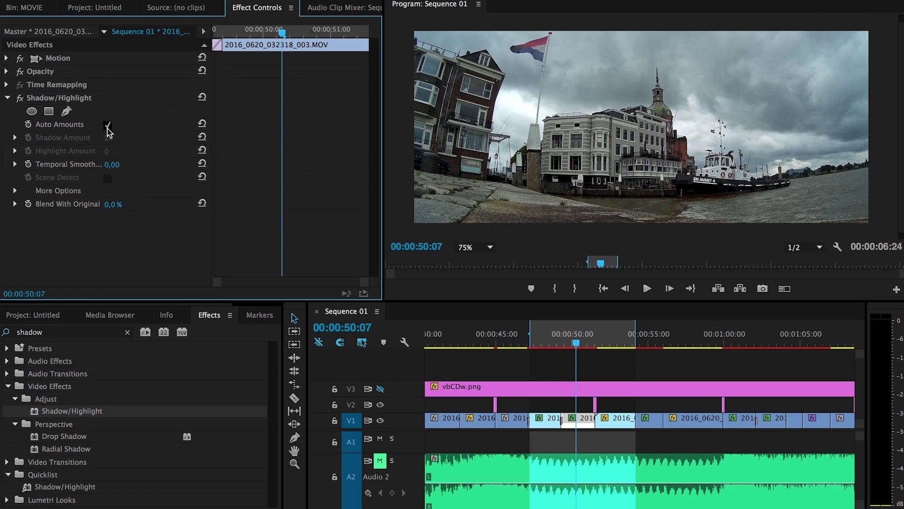
click(108, 126)
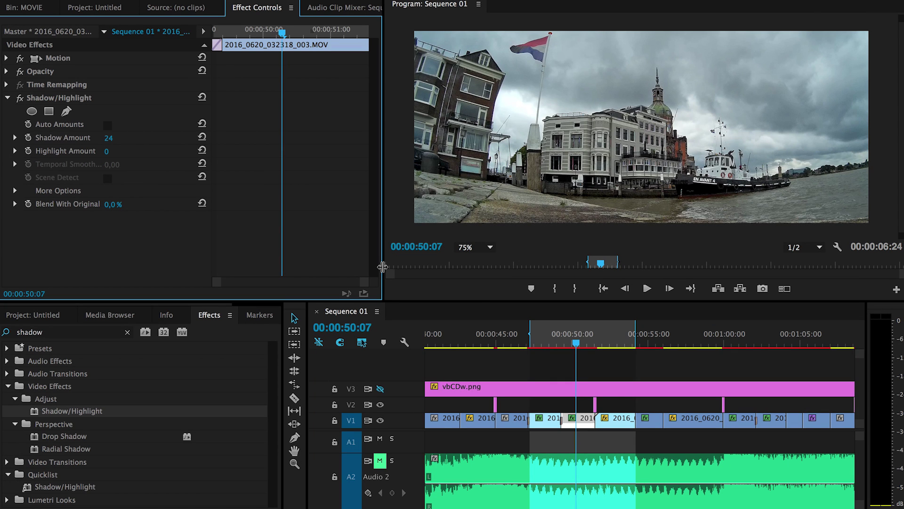
Step: Give clip 2016_0620_033037_003.MOV Shadow/Highlight with Auto Amounts off and Shadow Amount 22
drag(575, 343, 612, 342)
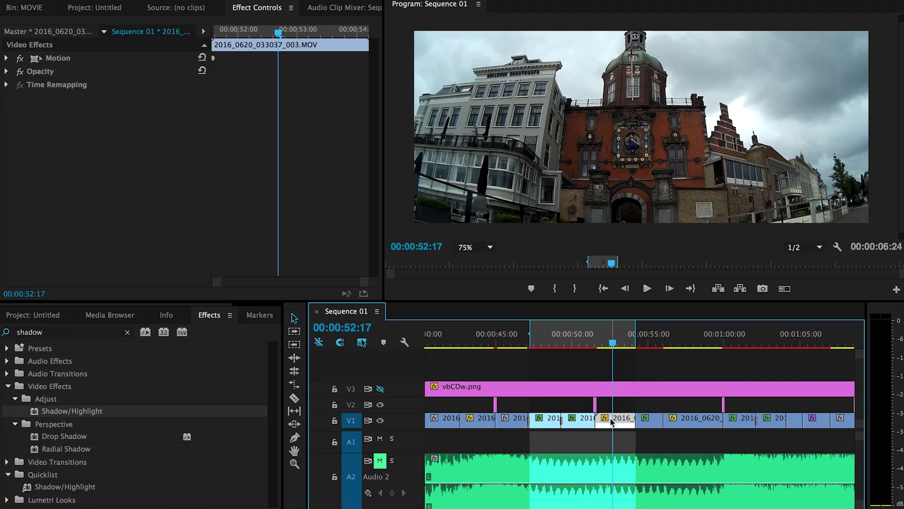
drag(54, 412, 80, 198)
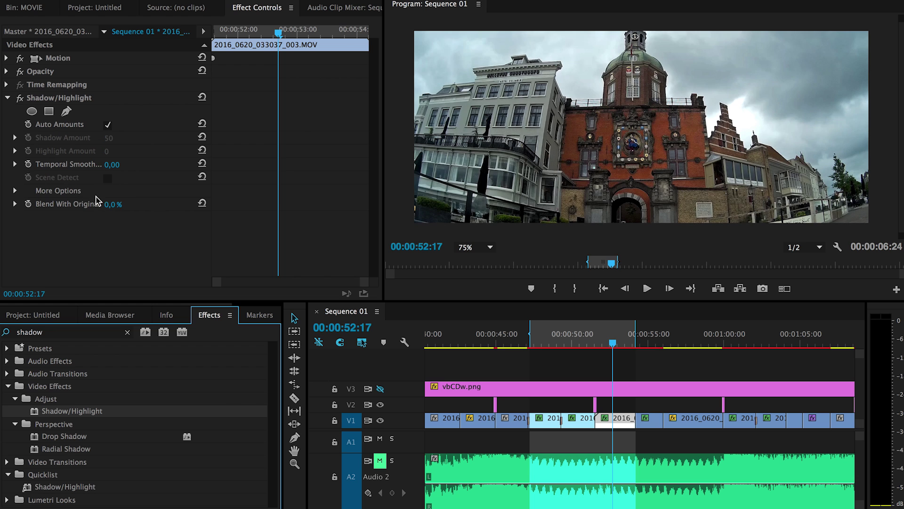
click(108, 126)
click(108, 125)
mouse_move(109, 138)
mouse_down()
mouse_move(96, 138)
mouse_move(110, 138)
mouse_up()
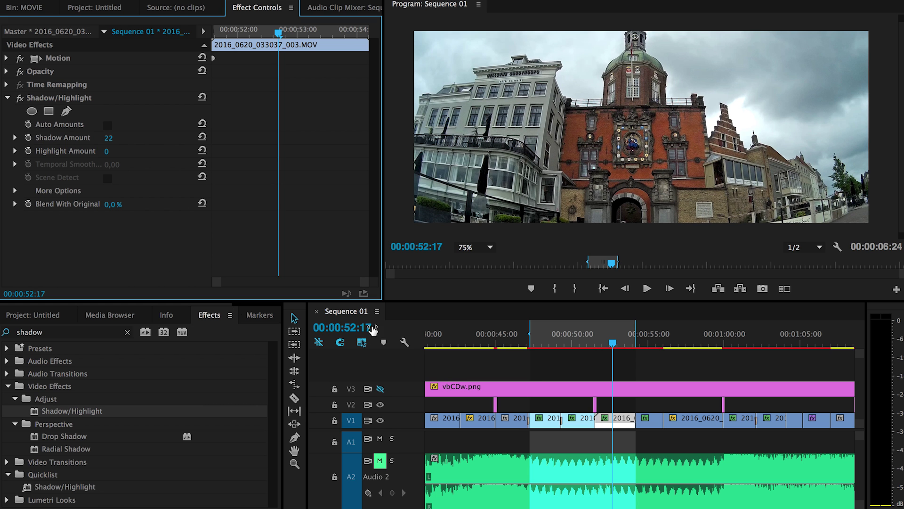
Step: Scrub between the harbour and church gate frames to check the correction
click(595, 345)
mouse_move(595, 345)
mouse_down()
mouse_move(616, 347)
mouse_move(533, 347)
mouse_move(610, 349)
mouse_up()
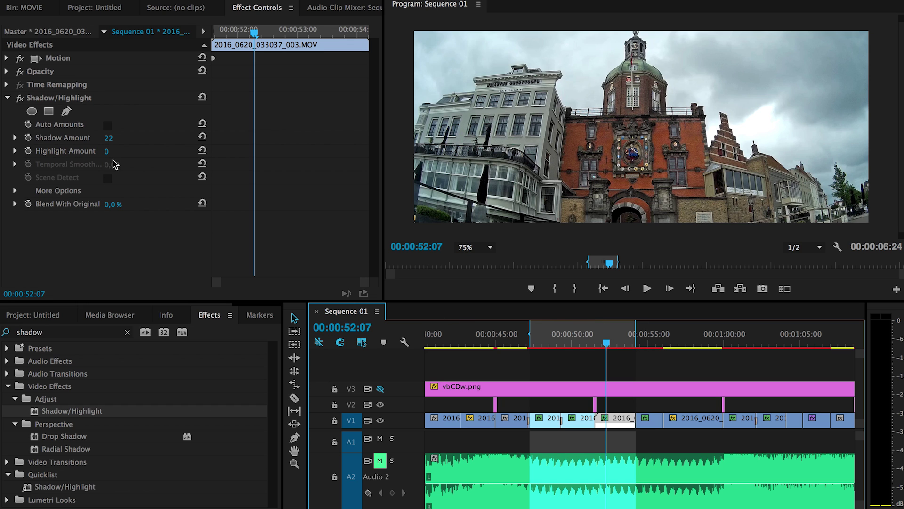
click(606, 347)
mouse_move(606, 348)
mouse_down()
mouse_move(625, 348)
mouse_move(589, 348)
mouse_move(618, 349)
mouse_up()
Step: Give church tower clip 2016_0101_000125_003.MOV Shadow/Highlight with Auto Amounts off and Shadow Amount 28
scroll(618, 348, down, 3)
scroll(678, 353, down, 5)
click(664, 350)
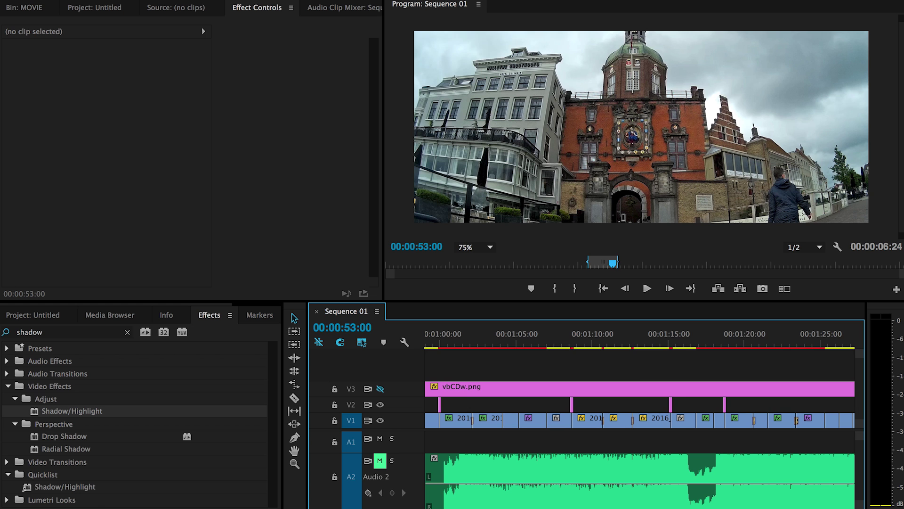
key(minus)
key(minus)
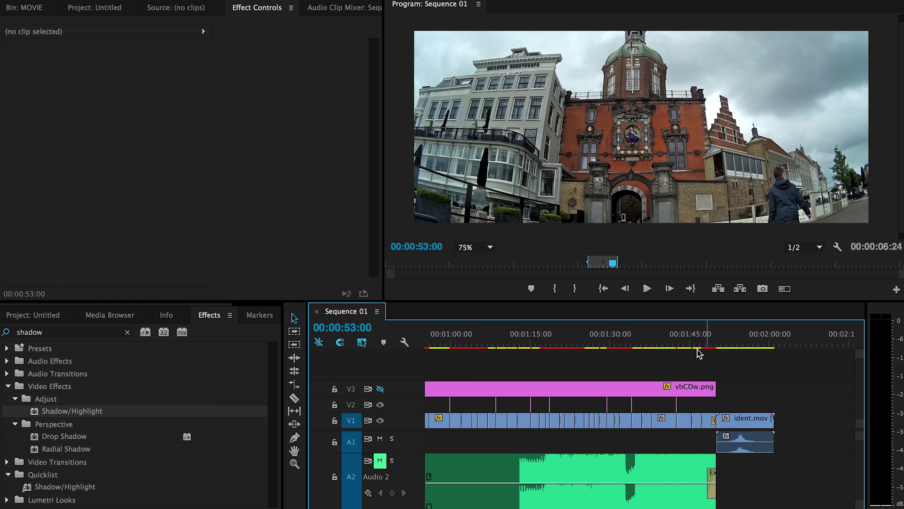
scroll(537, 352, up, 2)
drag(531, 350, 559, 346)
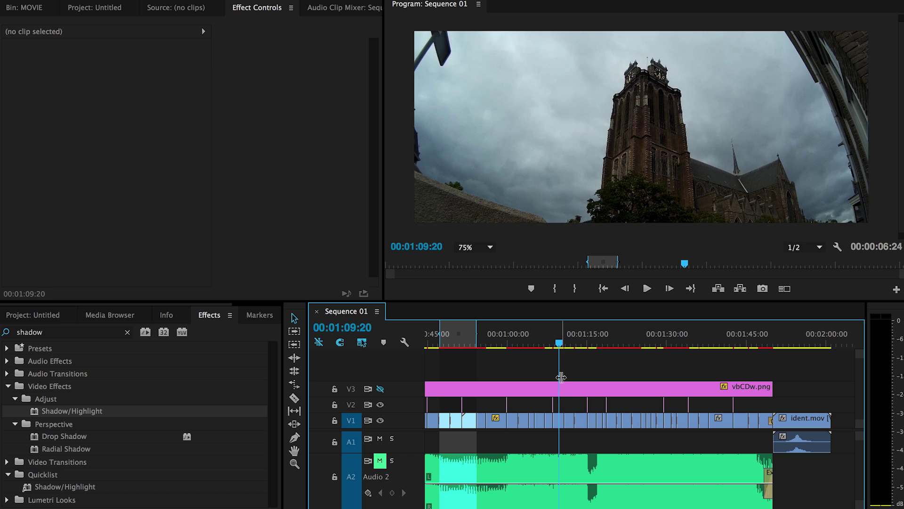
click(560, 425)
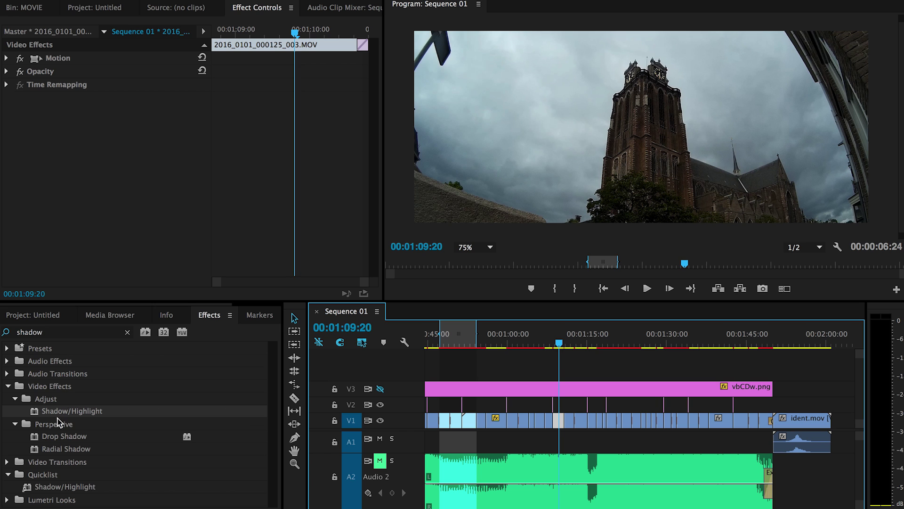
drag(64, 414, 117, 147)
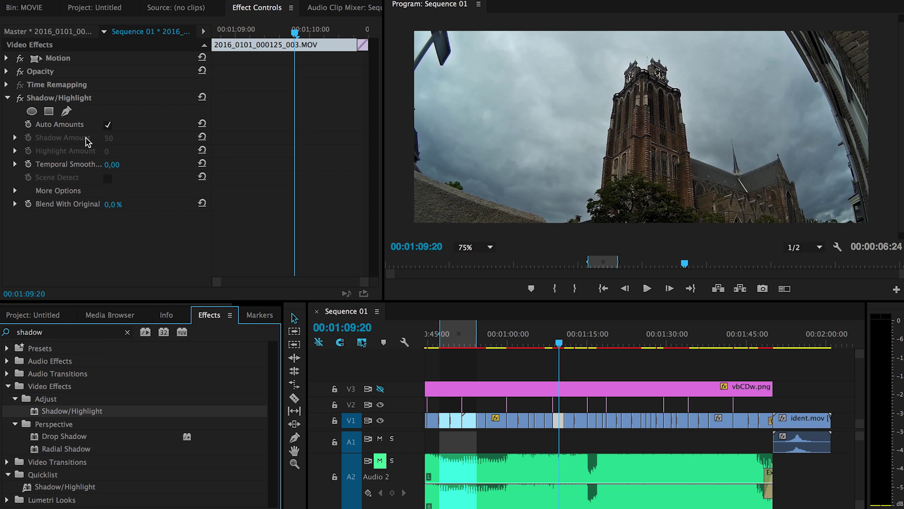
click(108, 126)
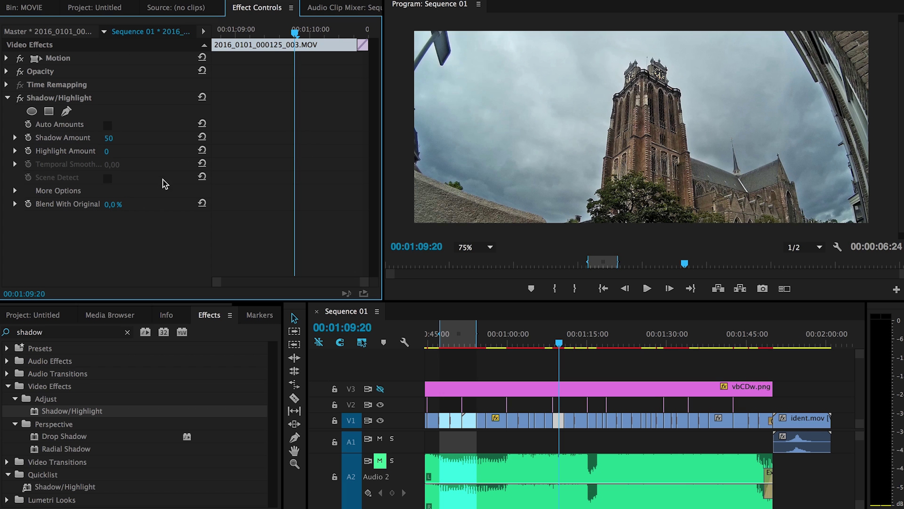
drag(108, 138, 102, 138)
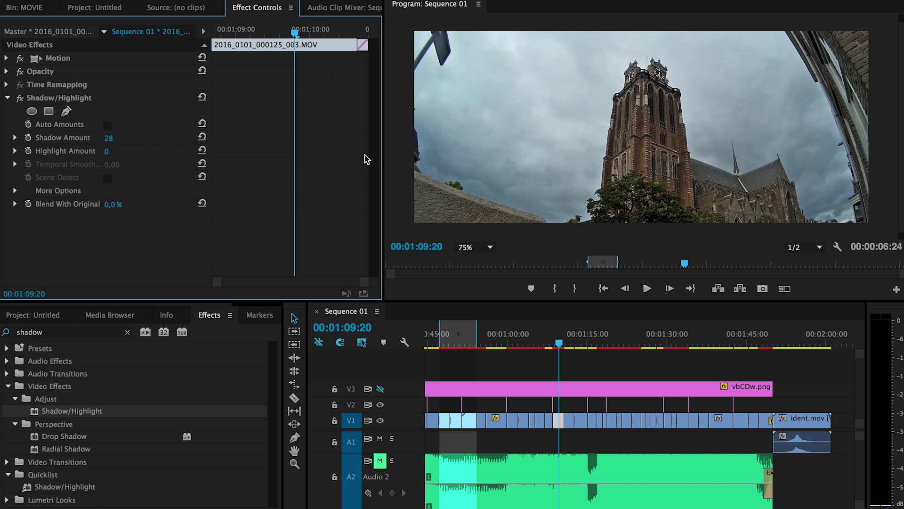
Step: Set the Program monitor zoom to 100% and playback resolution to Full
click(481, 248)
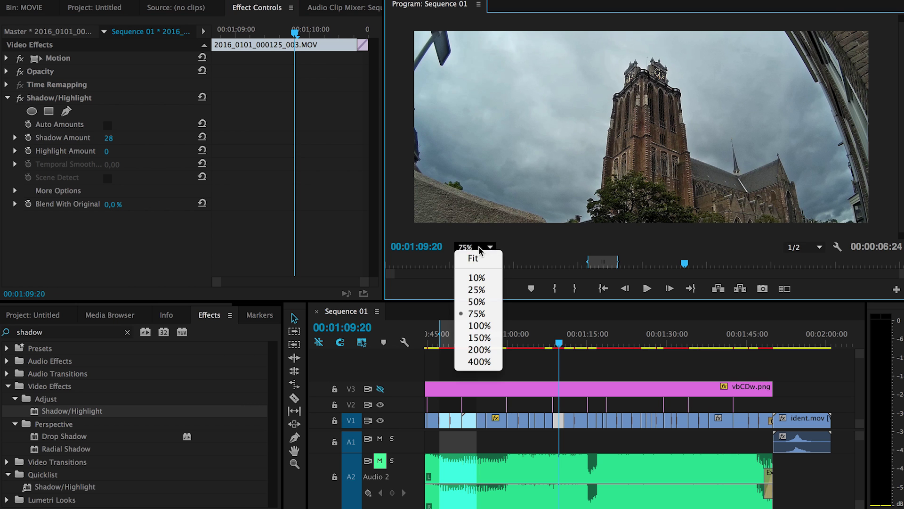
click(475, 327)
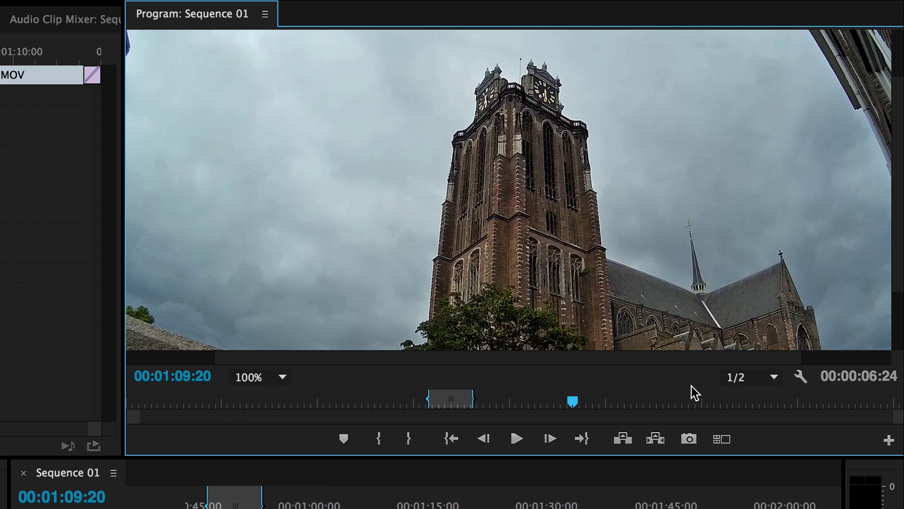
click(736, 380)
click(747, 401)
click(746, 387)
Step: Jump back to the canal shot in the sequence and close the reopened zoom menu
click(413, 400)
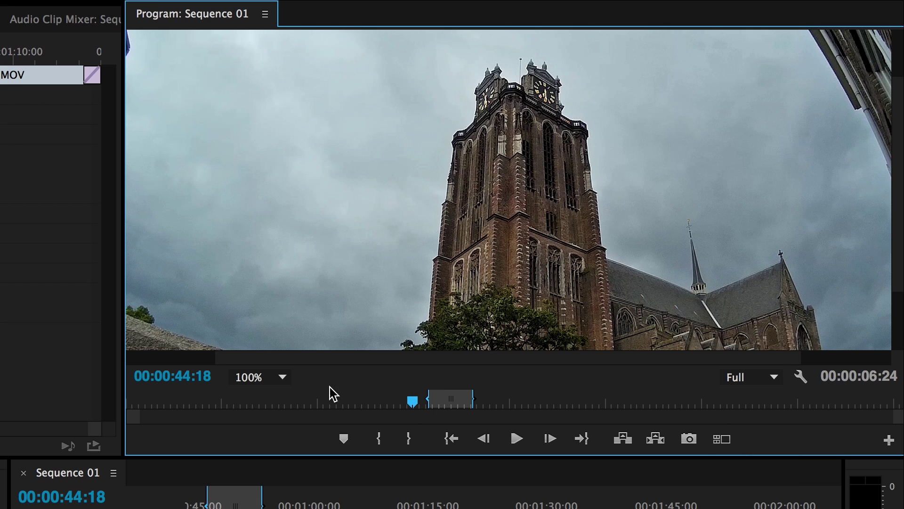
click(280, 377)
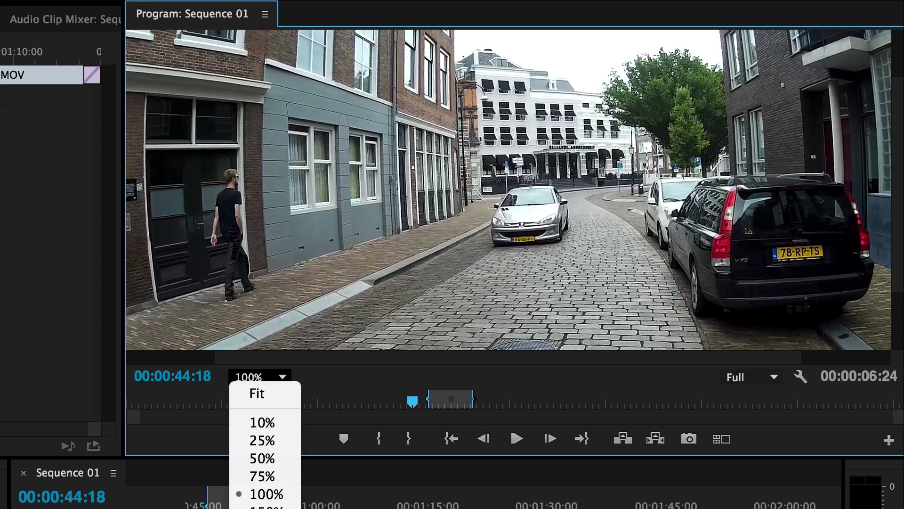
key(Escape)
drag(208, 502, 235, 504)
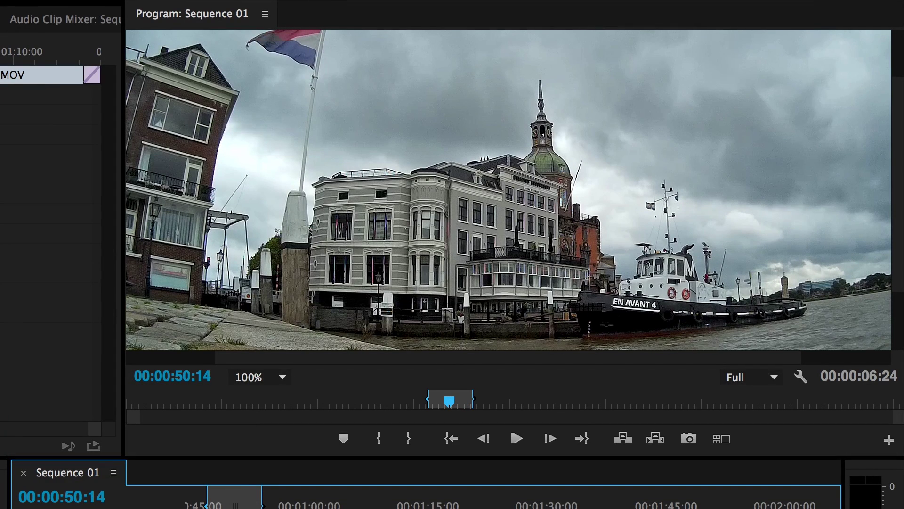